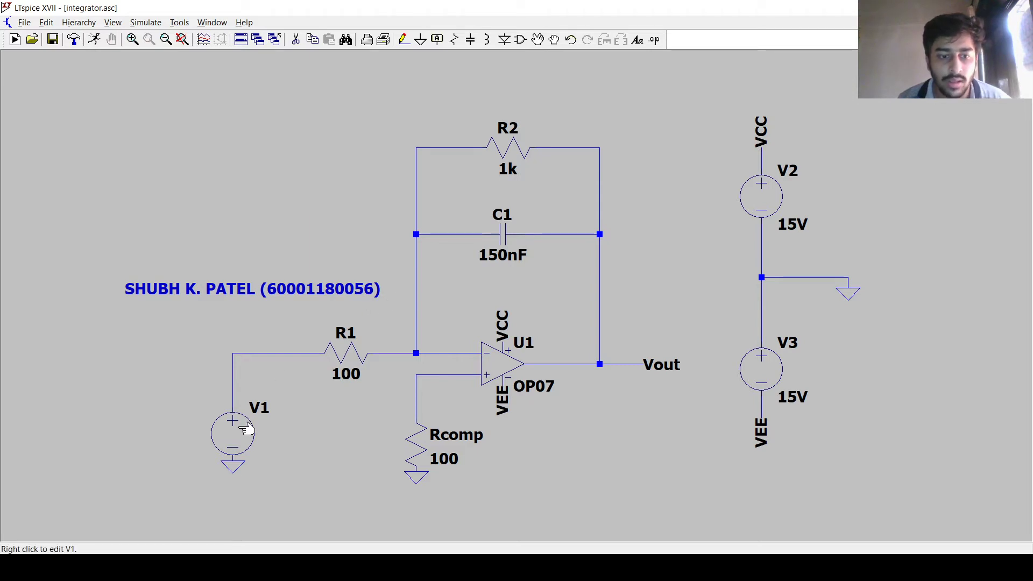
Step: Set the small-signal AC amplitude of voltage source V1 to 1
{"action": "right_click", "coordinate": [246, 428]}
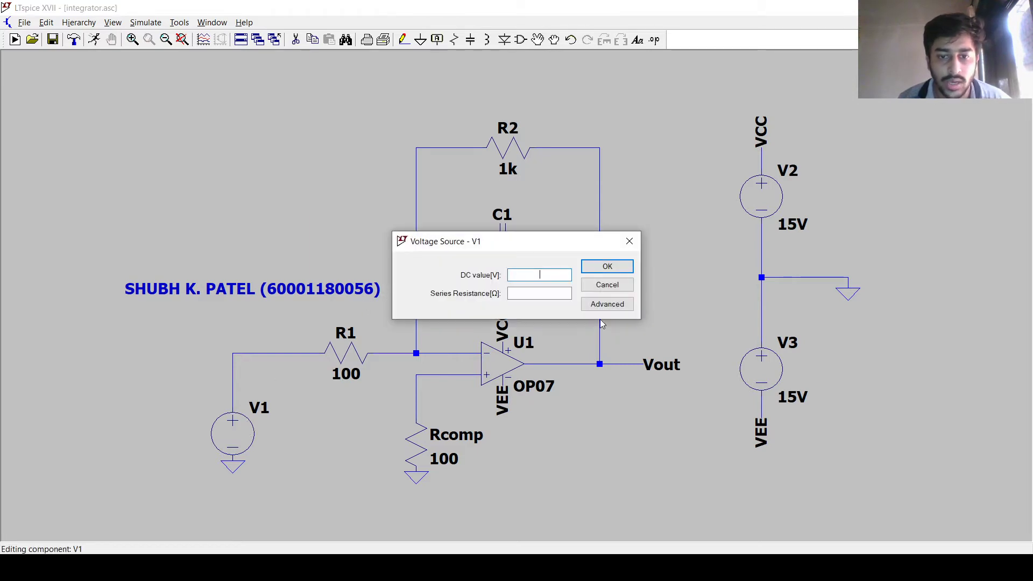
{"action": "left_click", "coordinate": [605, 303]}
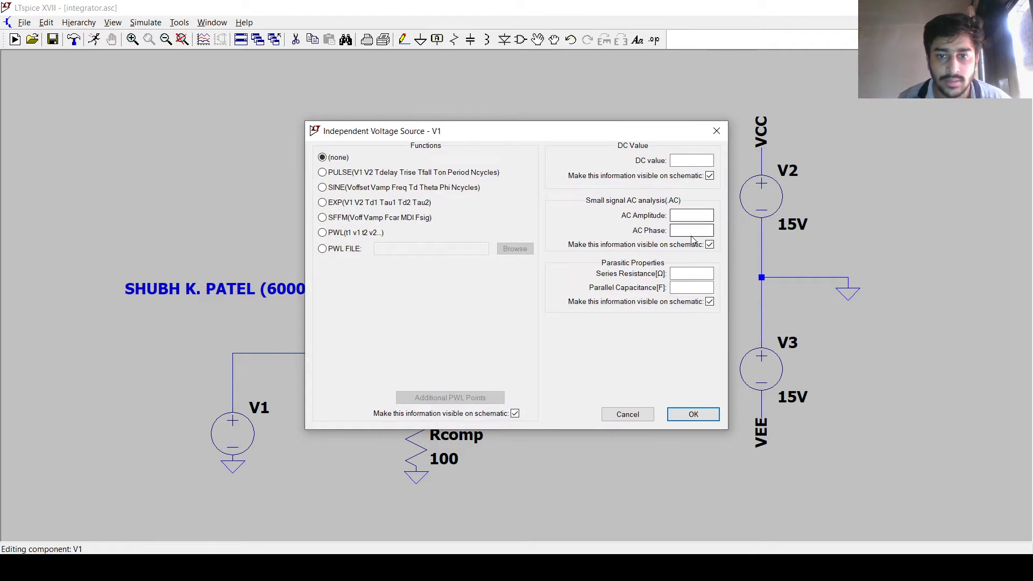
{"action": "left_click", "coordinate": [685, 215]}
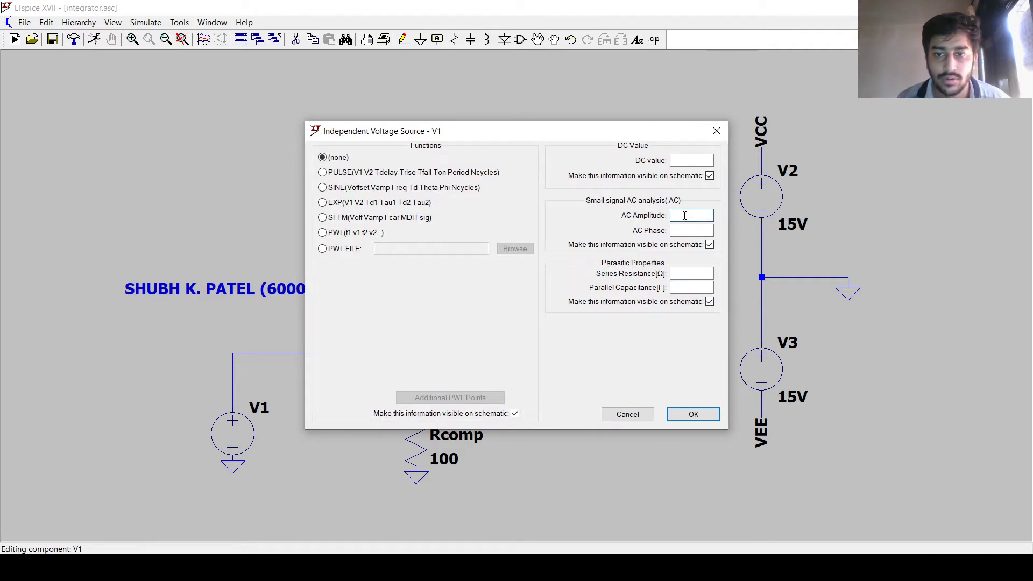
{"action": "type", "text": "1"}
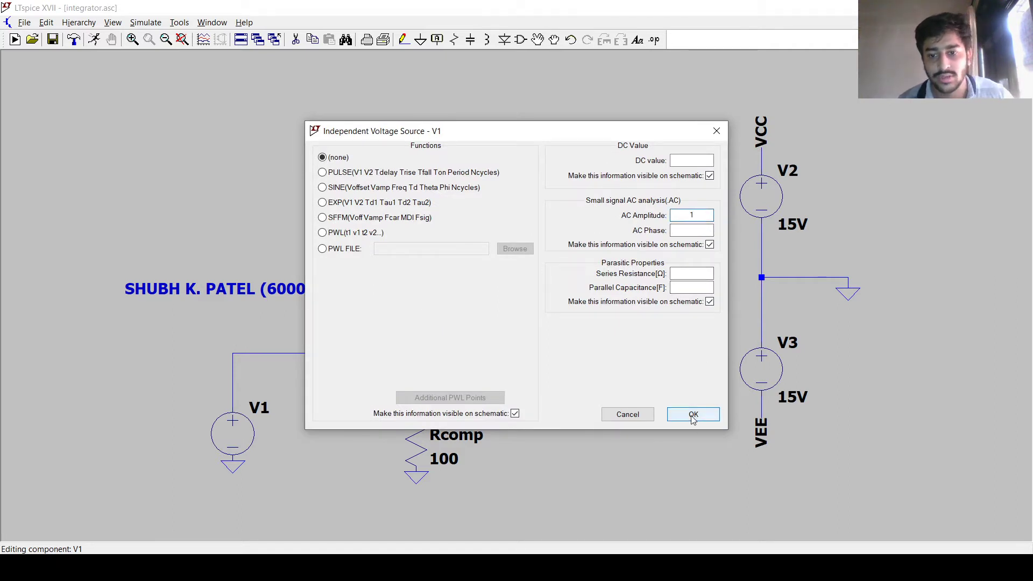
{"action": "left_click", "coordinate": [693, 414]}
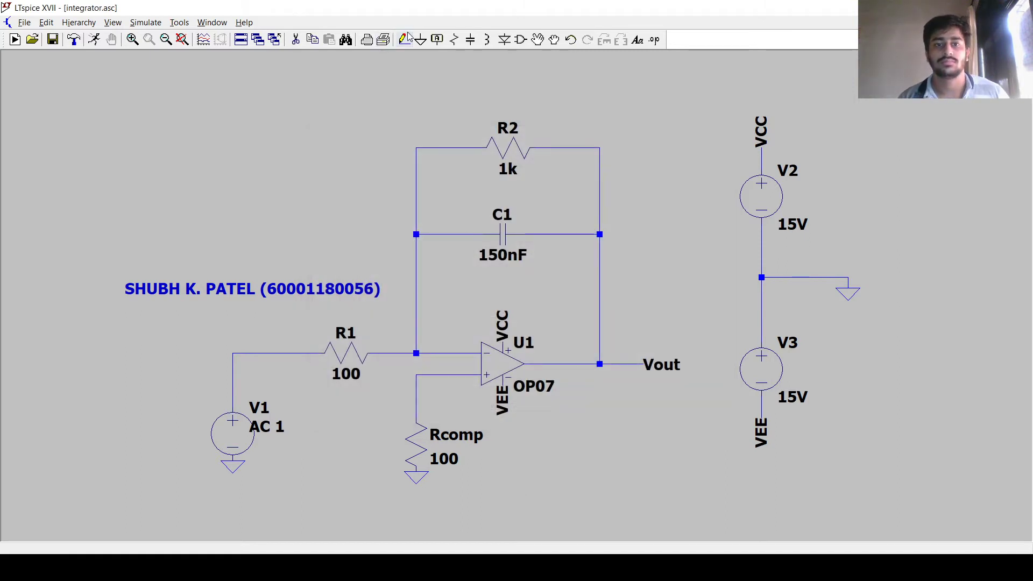
Step: Move the AC 1 label away from the V1 source symbol into the free space beside it
{"action": "left_click", "coordinate": [538, 40]}
{"action": "left_click", "coordinate": [280, 423]}
{"action": "left_click", "coordinate": [313, 438]}
{"action": "key", "text": "Escape"}
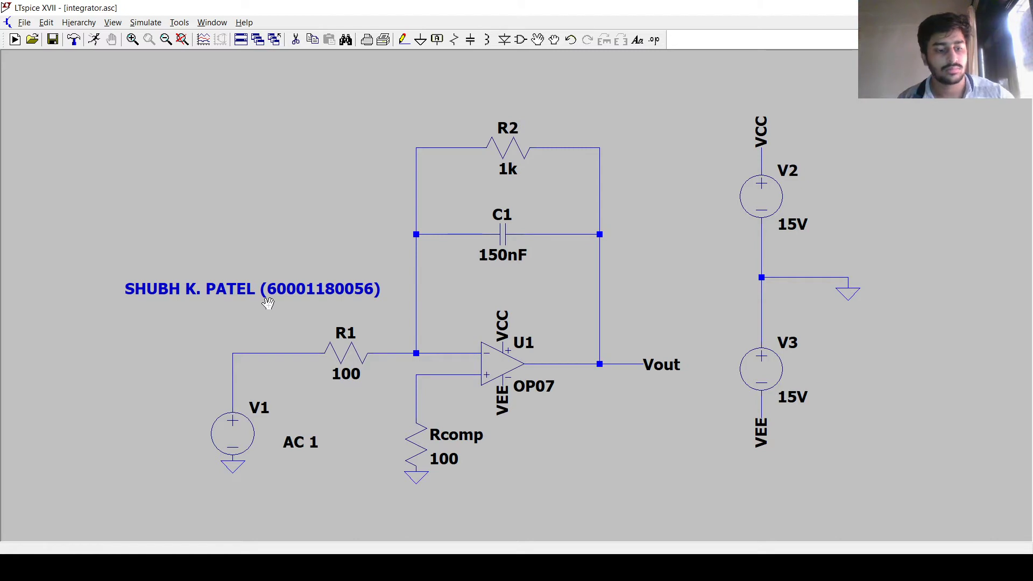
Step: Set up an AC analysis with a Decade sweep and 2000 points per decade
{"action": "right_click", "coordinate": [275, 170]}
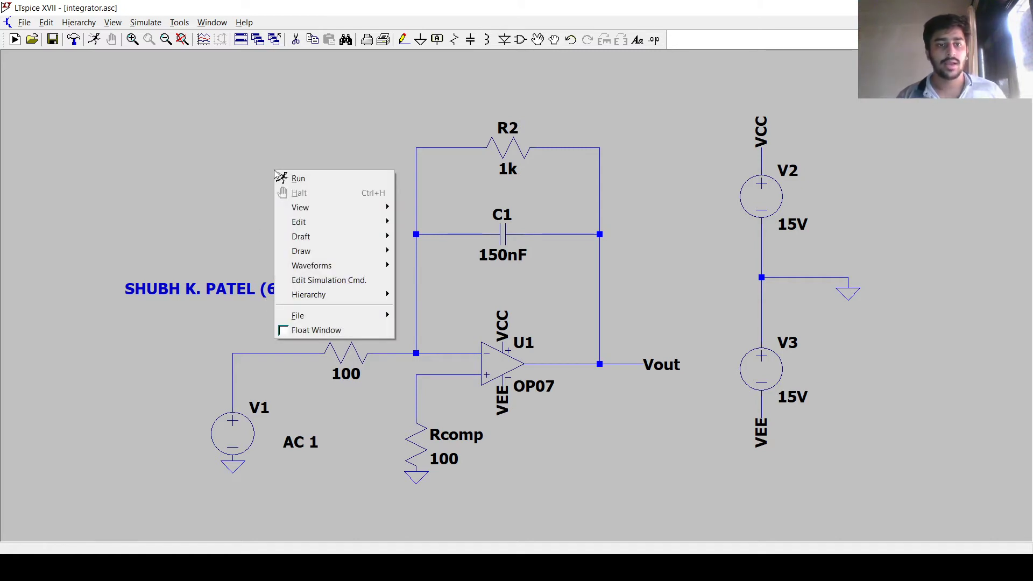
{"action": "left_click", "coordinate": [300, 183]}
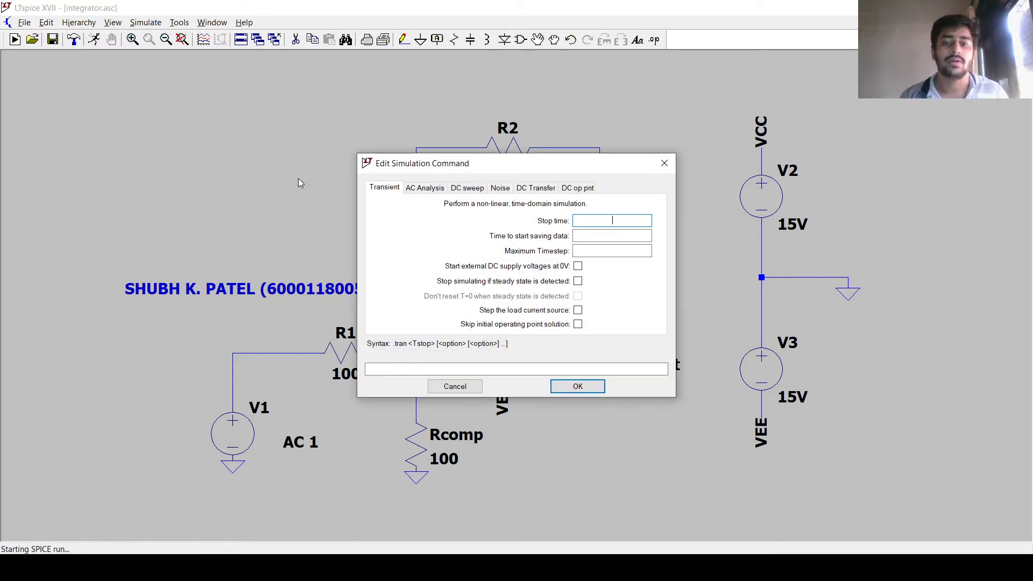
{"action": "left_click", "coordinate": [419, 190]}
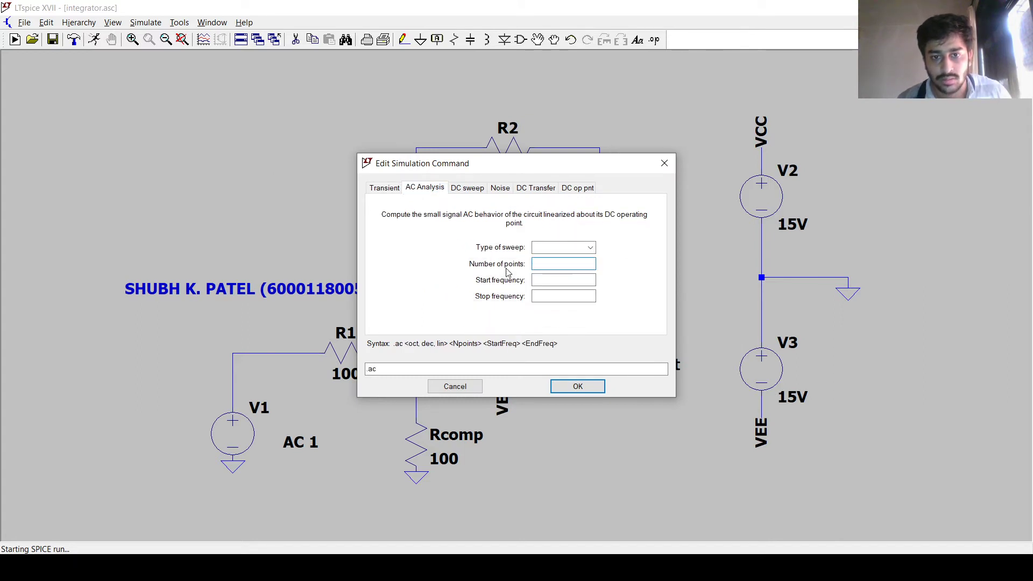
{"action": "left_click", "coordinate": [590, 247]}
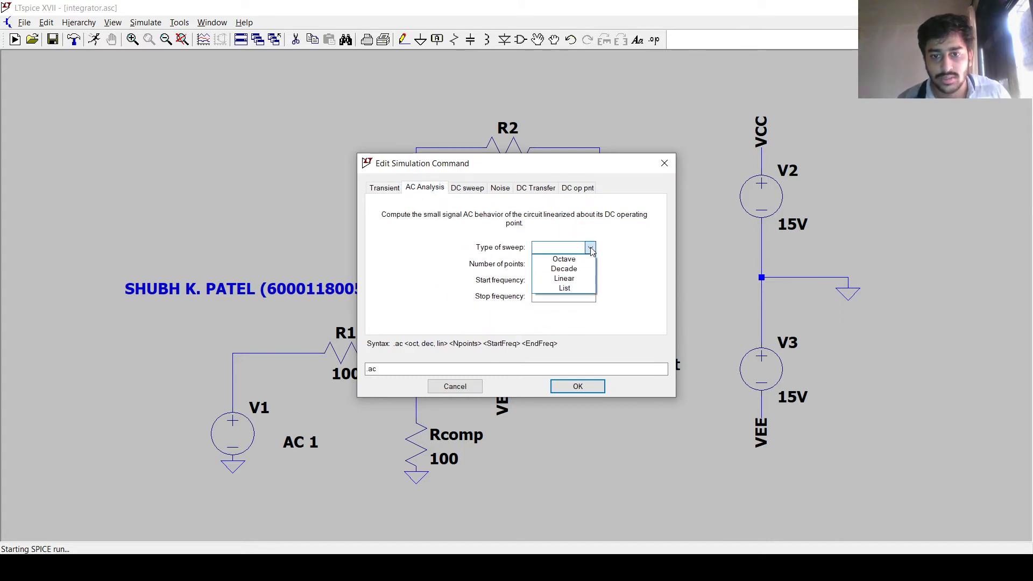
{"action": "left_click", "coordinate": [569, 272]}
{"action": "left_click", "coordinate": [566, 261]}
{"action": "type", "text": "2000"}
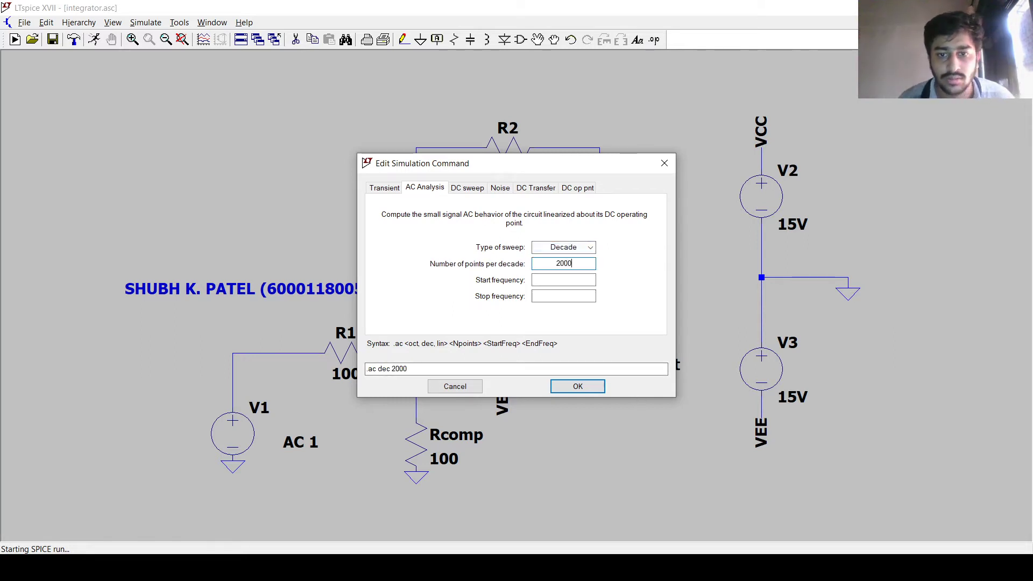
Step: Run the AC sweep from 1 to 100k and show the Vout frequency response in a maximized plot window
{"action": "left_click", "coordinate": [553, 281]}
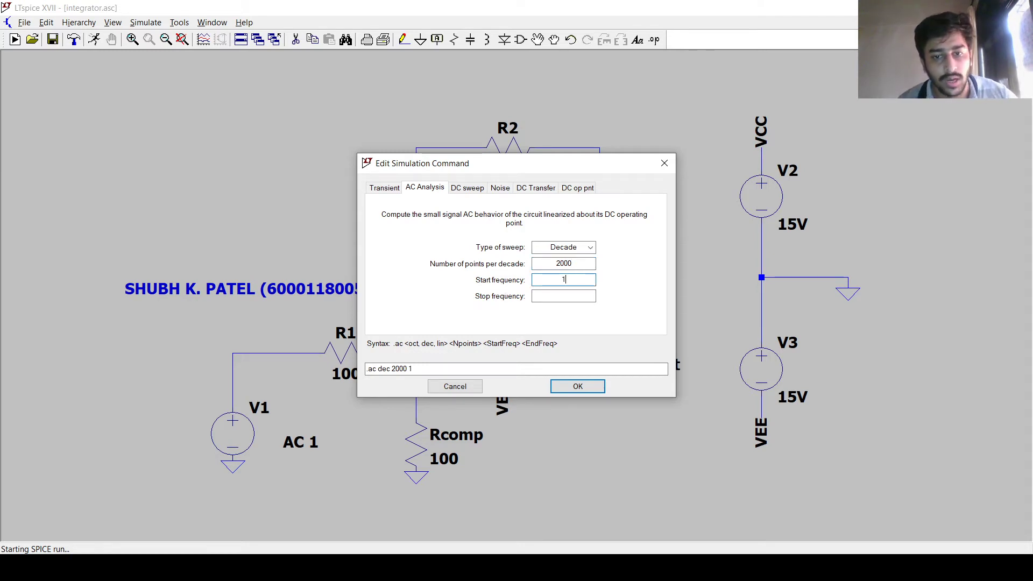
{"action": "left_click", "coordinate": [552, 298]}
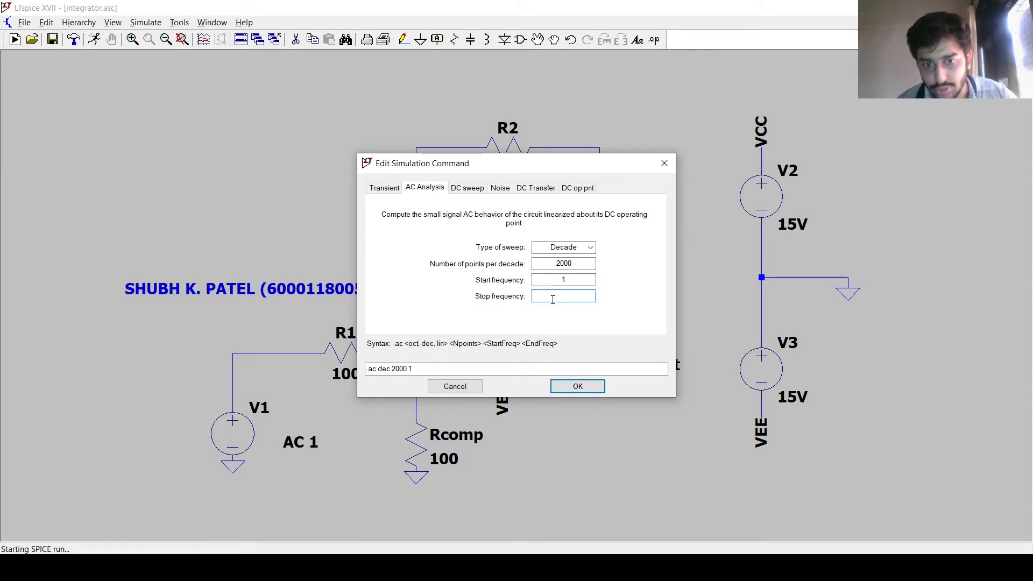
{"action": "type", "text": "100k"}
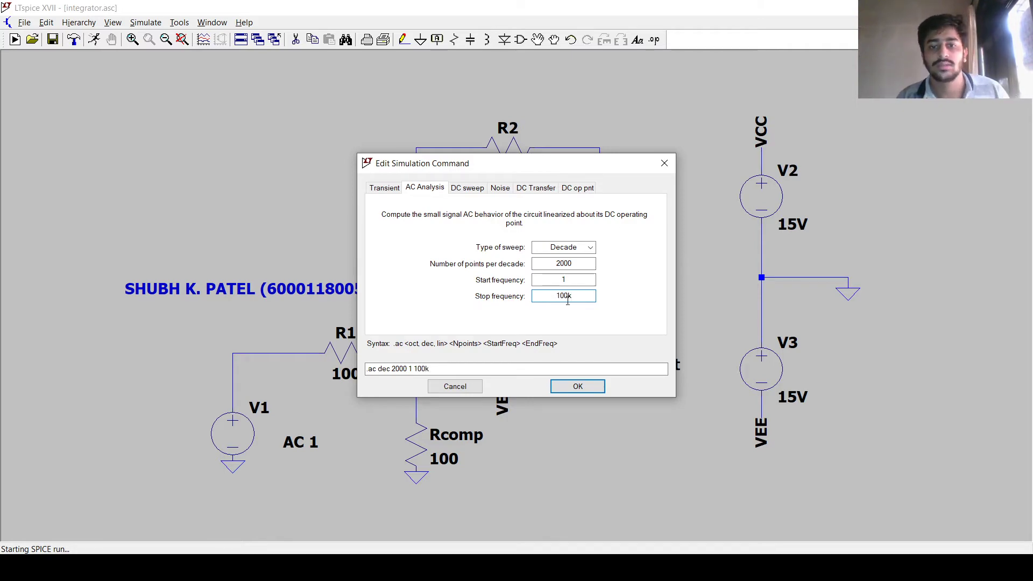
{"action": "left_click", "coordinate": [574, 386]}
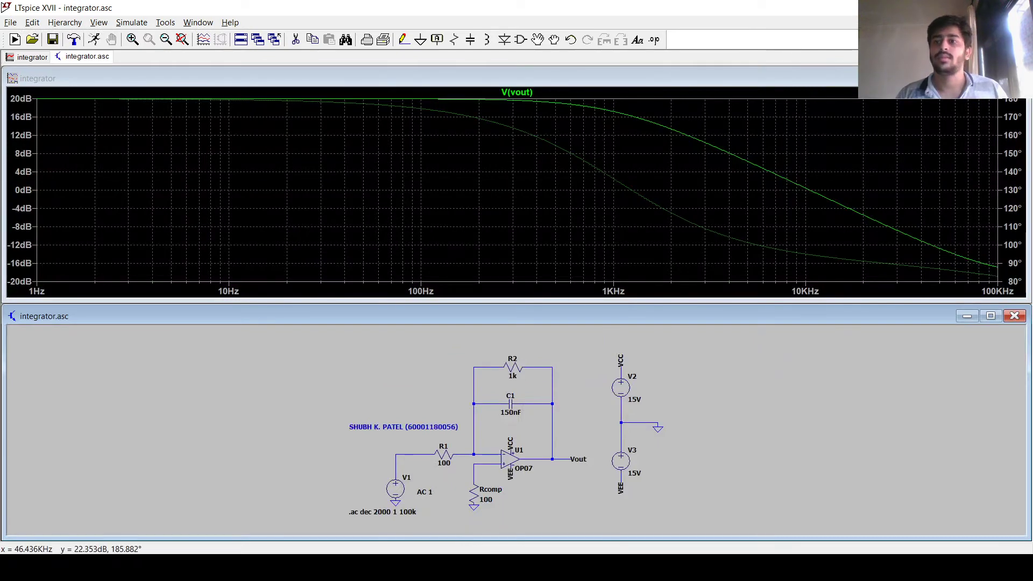
{"action": "double_click", "coordinate": [992, 70]}
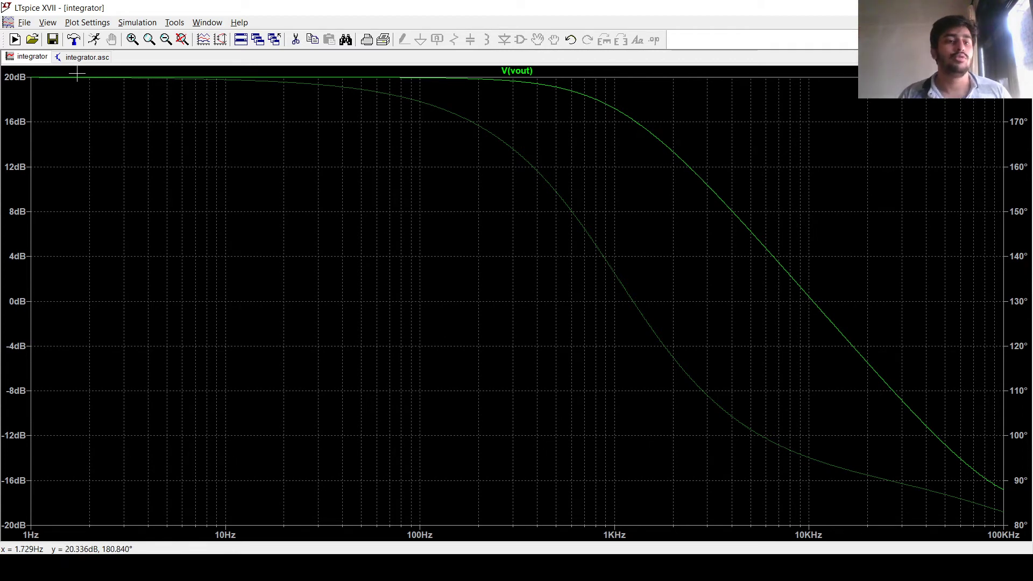
Step: Return to the integrator schematic and remove the .ac simulation directive
{"action": "left_click", "coordinate": [84, 57]}
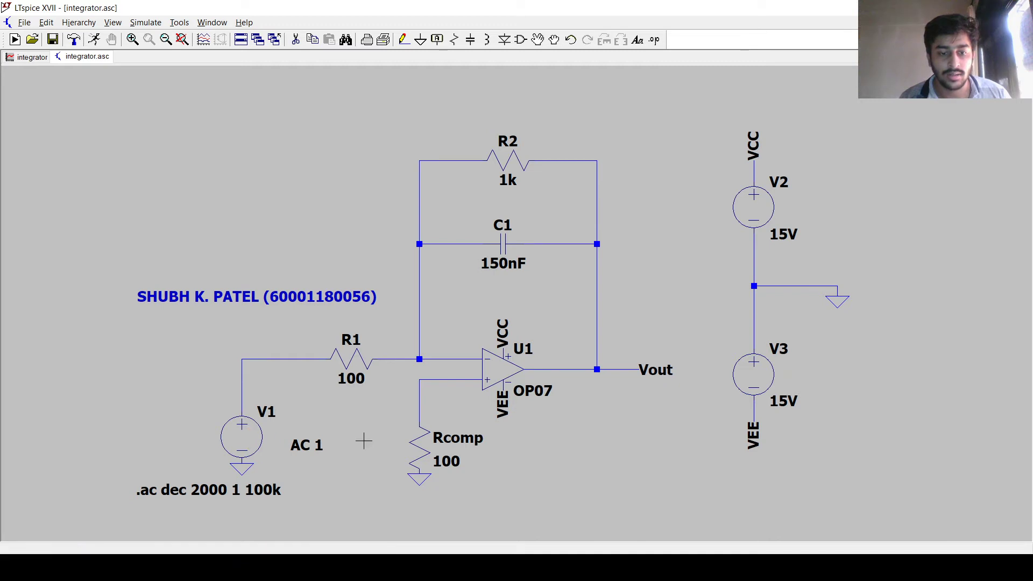
{"action": "right_click", "coordinate": [307, 445]}
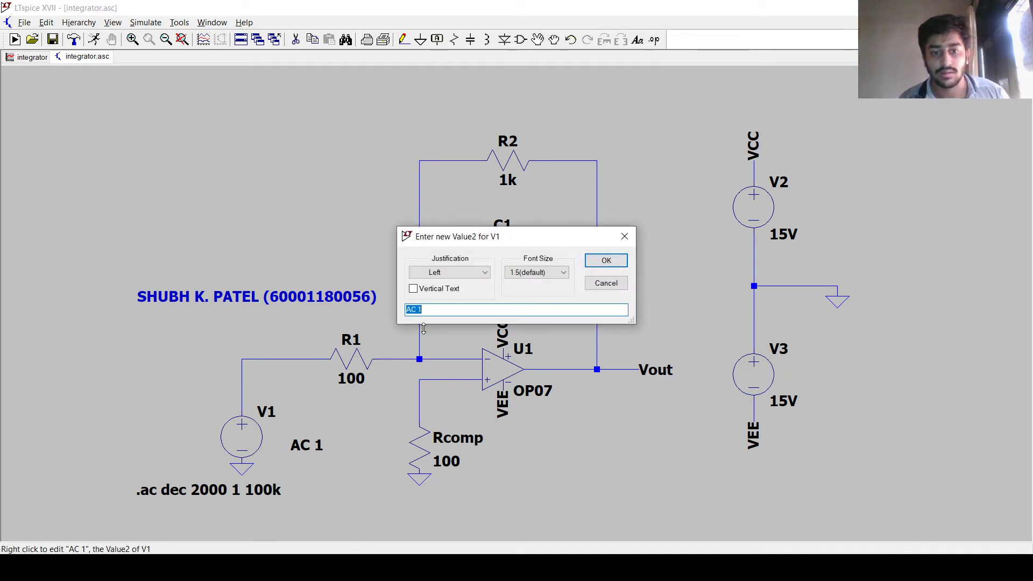
{"action": "left_click", "coordinate": [623, 237]}
{"action": "right_click", "coordinate": [270, 496]}
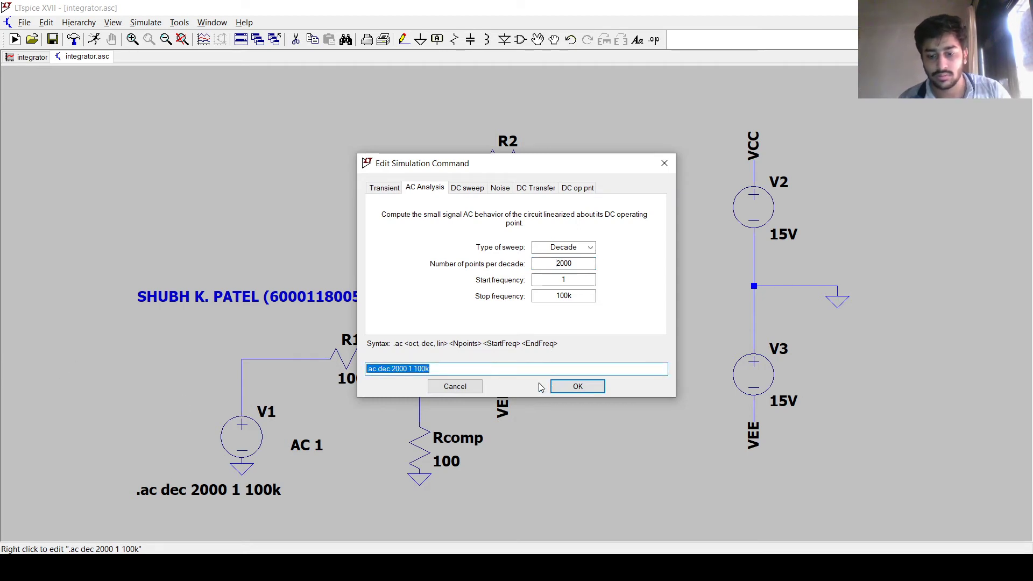
{"action": "key", "text": "BackSpace"}
{"action": "left_click", "coordinate": [577, 386]}
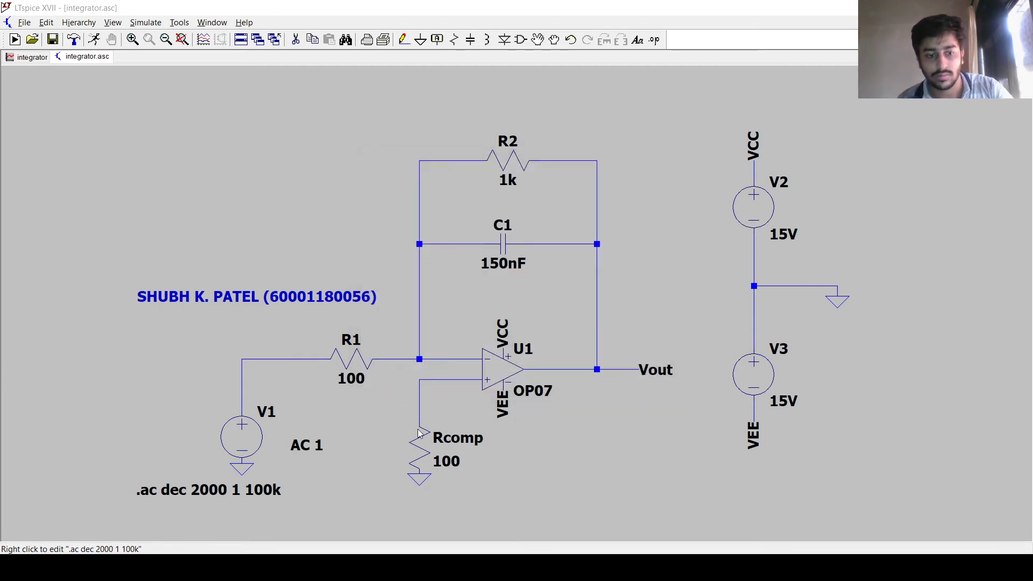
Step: Make V1 a SINE source with 0 V DC offset, 1 V amplitude and 1k frequency
{"action": "right_click", "coordinate": [257, 429]}
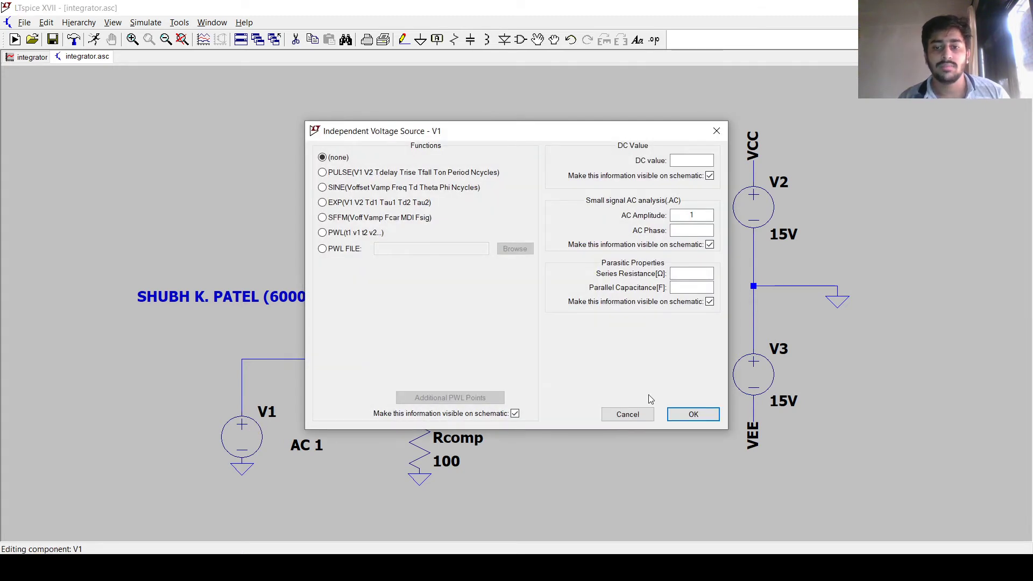
{"action": "left_click", "coordinate": [353, 187]}
{"action": "left_click", "coordinate": [505, 277]}
{"action": "type", "text": "0"}
{"action": "left_click", "coordinate": [494, 291]}
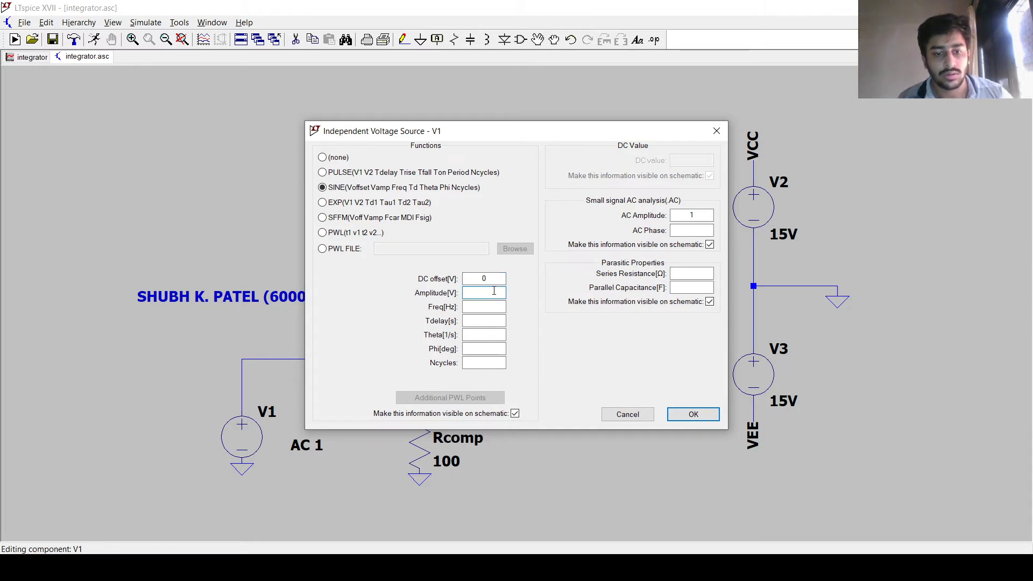
{"action": "left_click", "coordinate": [501, 308]}
{"action": "type", "text": "1k"}
{"action": "left_click", "coordinate": [670, 418]}
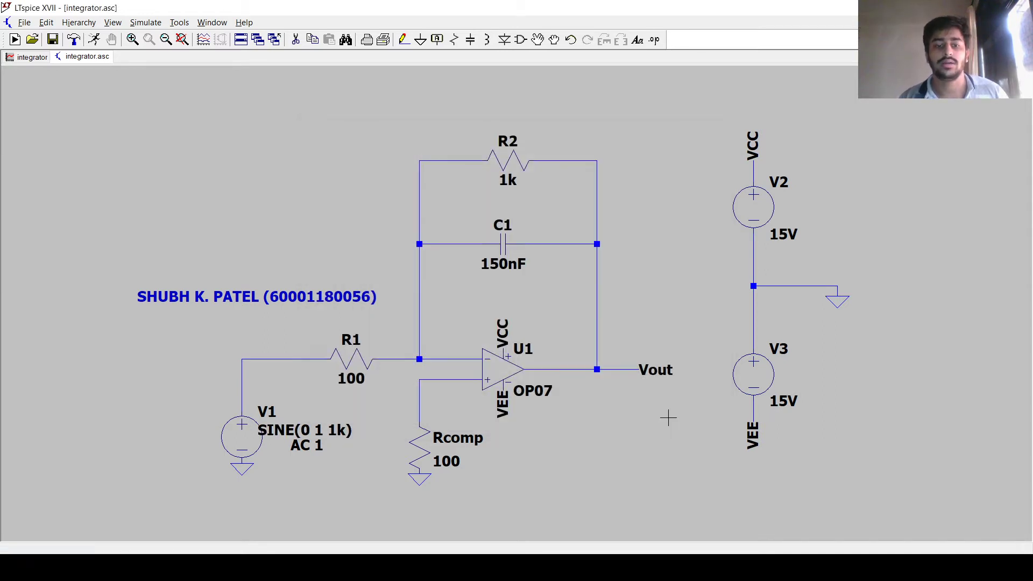
Step: Move the SINE(0 1 1k) label below the AC 1 label beside V1
{"action": "left_click", "coordinate": [537, 40]}
{"action": "left_click", "coordinate": [305, 431]}
{"action": "left_click", "coordinate": [322, 472]}
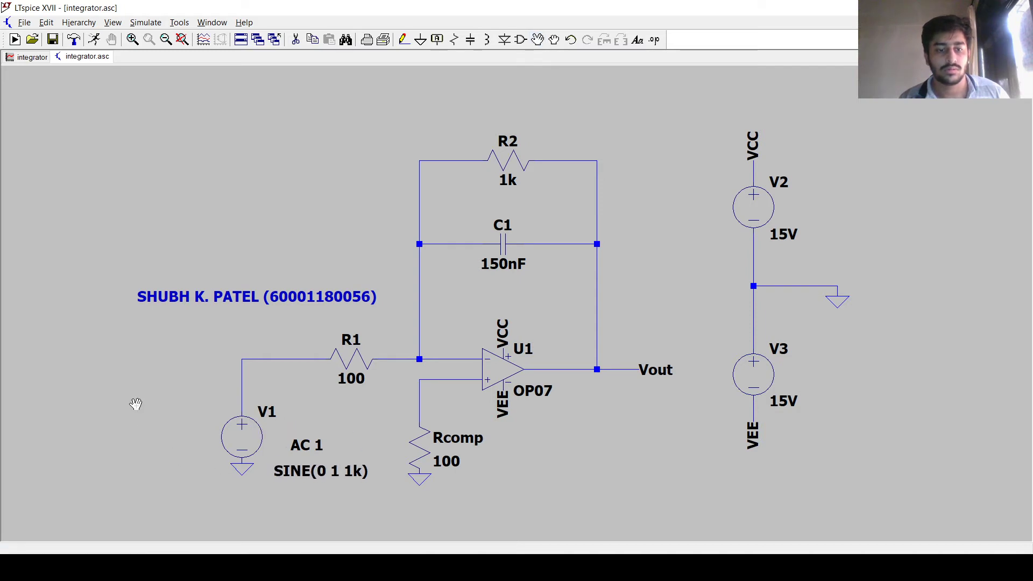
Step: Run a transient simulation with a 10ms stop time and plot the V1 input node with Vout in a maximized window
{"action": "left_click", "coordinate": [95, 40]}
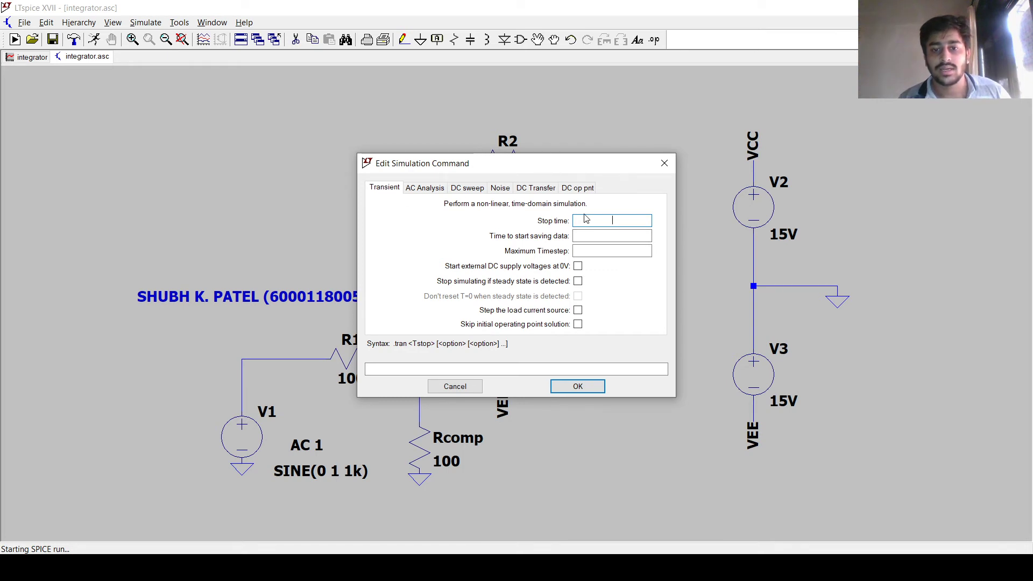
{"action": "type", "text": "10"}
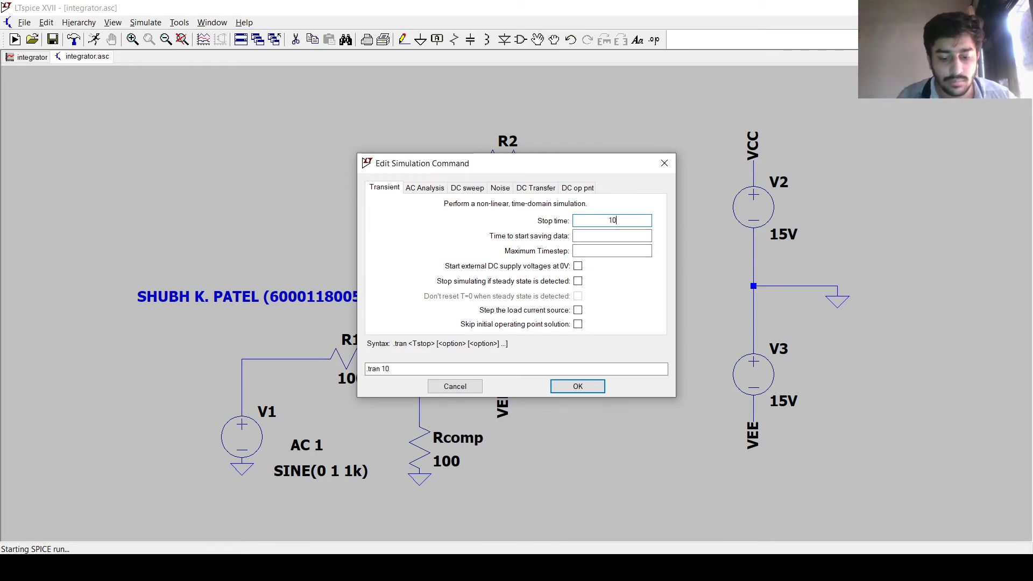
{"action": "type", "text": "ms"}
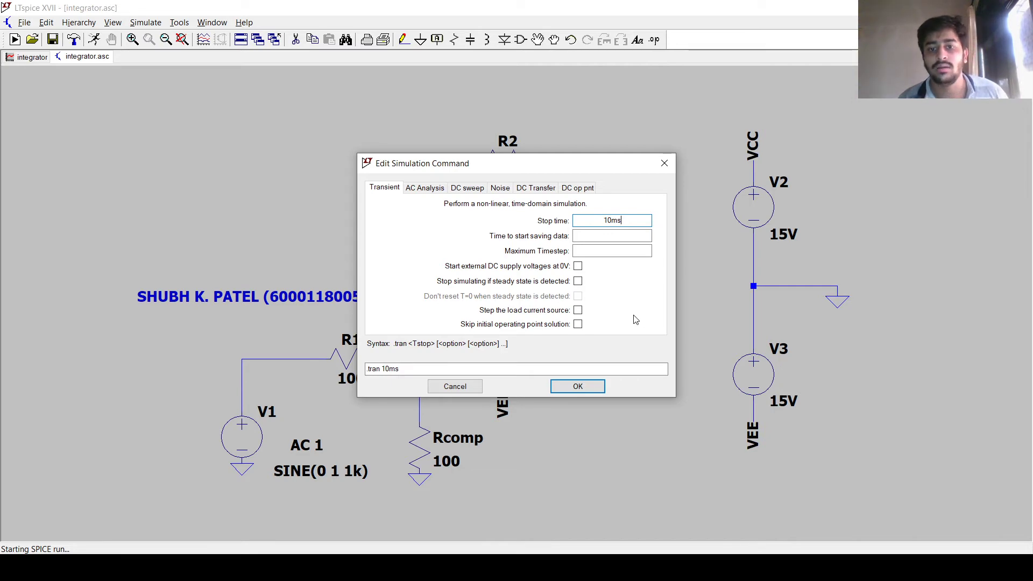
{"action": "left_click", "coordinate": [570, 387]}
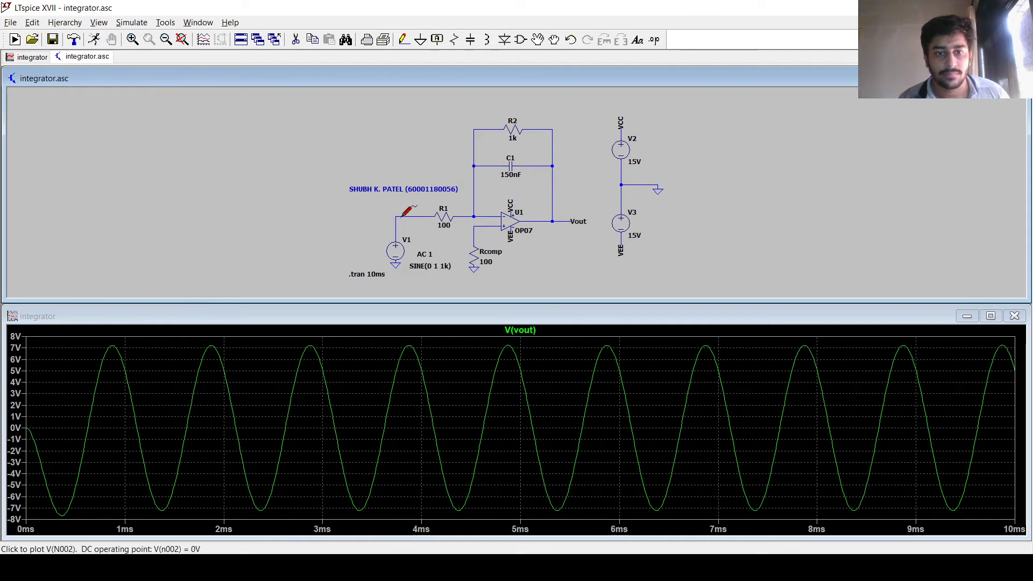
{"action": "left_click", "coordinate": [426, 217]}
{"action": "left_click", "coordinate": [990, 316]}
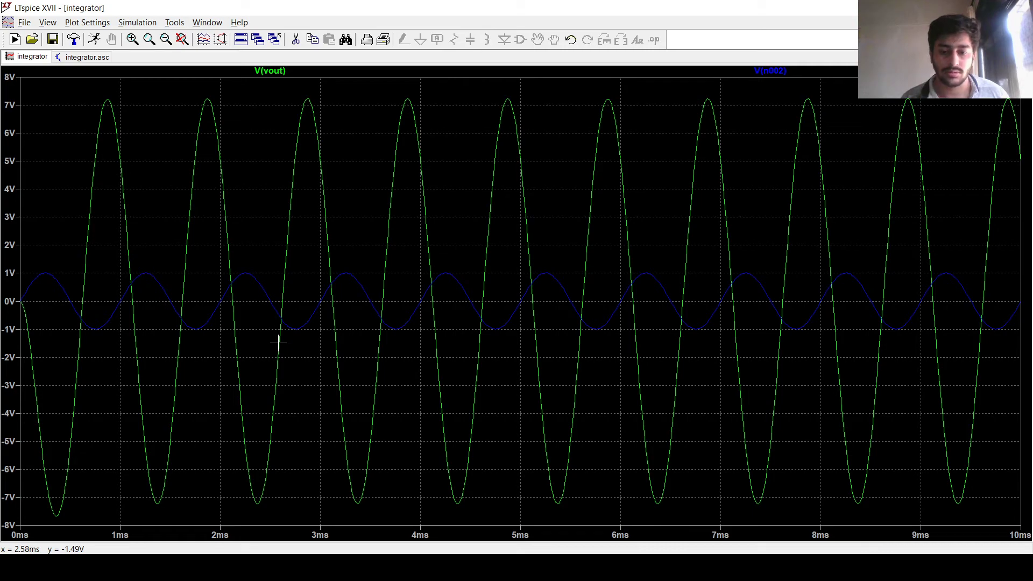
Step: Switch to the lab report in Word and examine the square-wave input and output plot at high zoom
{"action": "key", "text": "alt+Tab"}
{"action": "scroll", "coordinate": [525, 291], "scroll_direction": "down", "scroll_amount": 1}
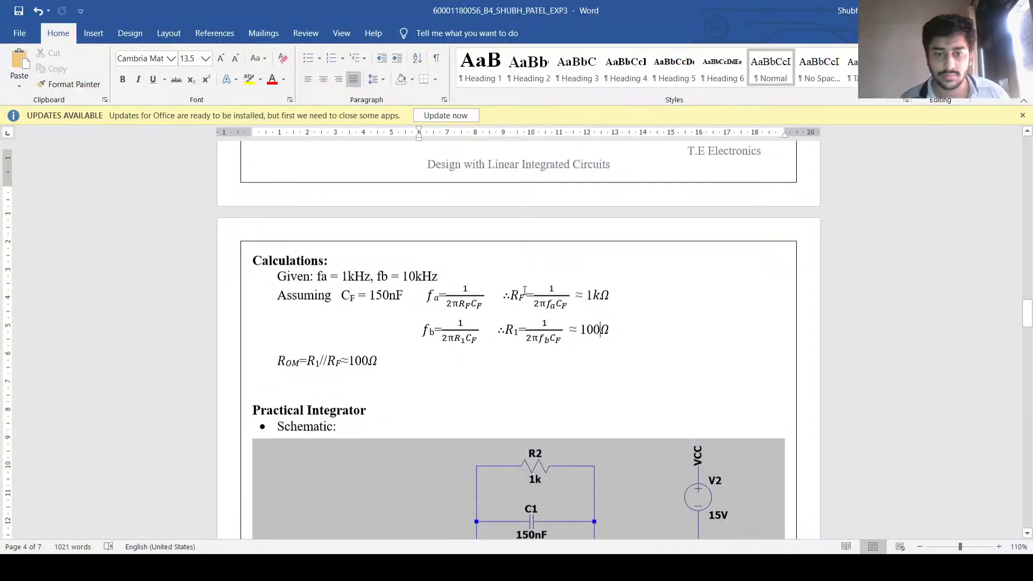
{"action": "scroll", "coordinate": [525, 291], "scroll_direction": "down", "scroll_amount": 10}
{"action": "scroll", "coordinate": [526, 283], "scroll_direction": "down", "scroll_amount": 6}
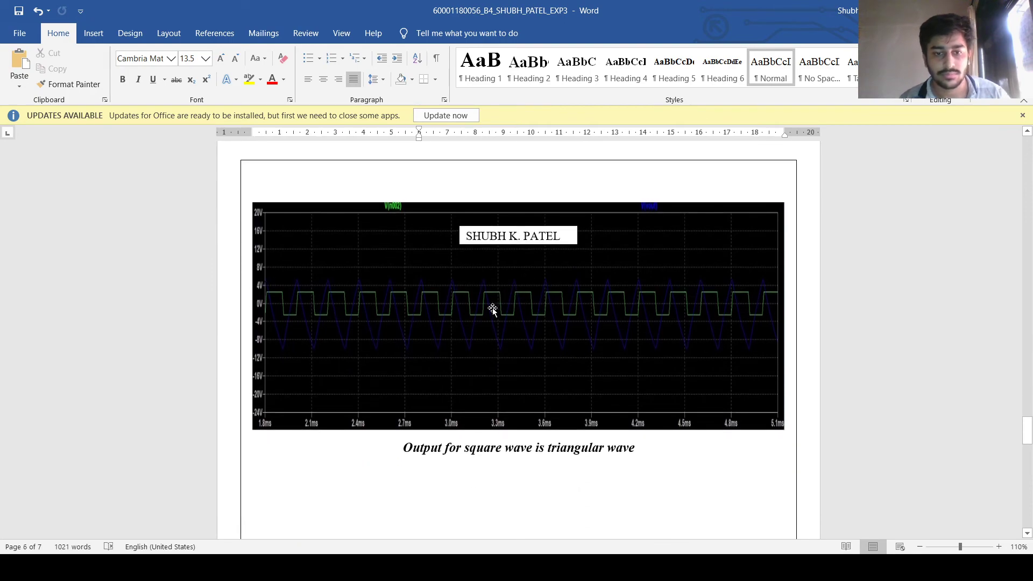
{"action": "scroll", "coordinate": [494, 306], "scroll_direction": "up", "scroll_amount": 10, "text": "ctrl"}
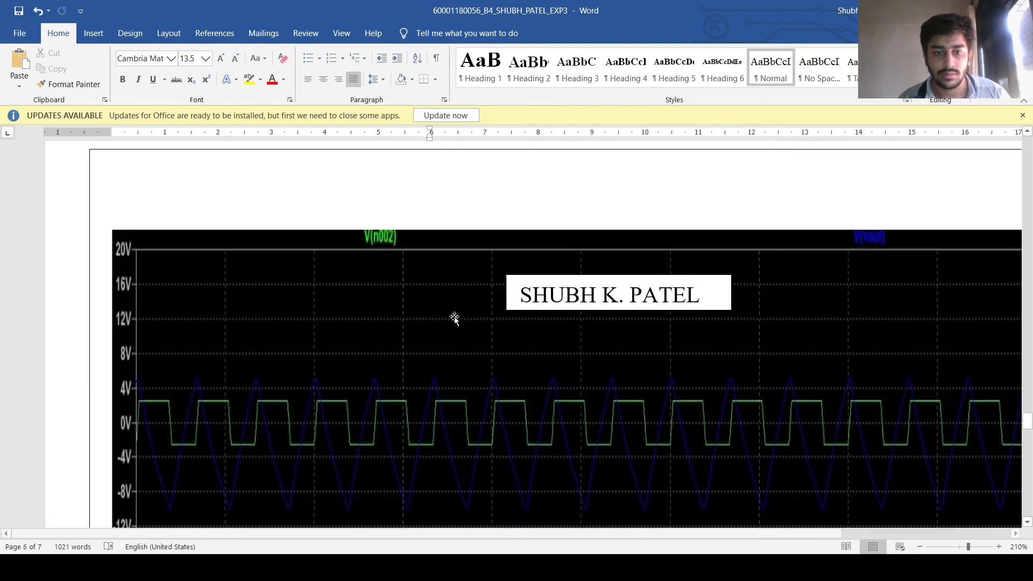
{"action": "scroll", "coordinate": [460, 261], "scroll_direction": "down", "scroll_amount": 4}
{"action": "scroll", "coordinate": [460, 261], "scroll_direction": "up", "scroll_amount": 8}
{"action": "scroll", "coordinate": [458, 261], "scroll_direction": "down", "scroll_amount": 6}
{"action": "scroll", "coordinate": [454, 260], "scroll_direction": "up", "scroll_amount": 2}
{"action": "scroll", "coordinate": [453, 259], "scroll_direction": "down", "scroll_amount": 1}
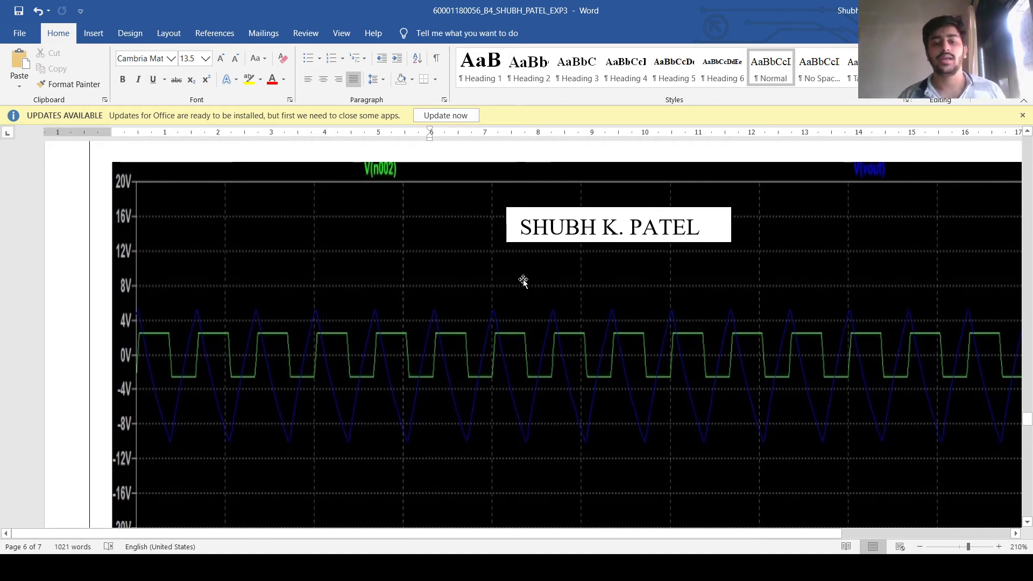
{"action": "scroll", "coordinate": [274, 282], "scroll_direction": "down", "scroll_amount": 3}
{"action": "scroll", "coordinate": [231, 302], "scroll_direction": "up", "scroll_amount": 3}
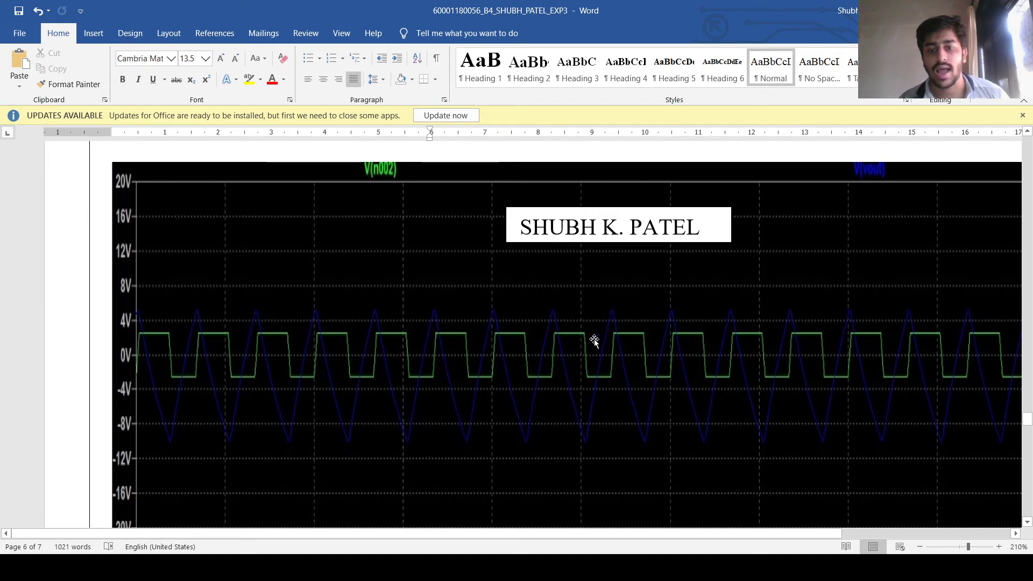
Step: Examine the report's plot of the integrator's response to a triangular wave input
{"action": "scroll", "coordinate": [589, 342], "scroll_direction": "down", "scroll_amount": 3}
{"action": "scroll", "coordinate": [589, 342], "scroll_direction": "down", "scroll_amount": 5}
{"action": "scroll", "coordinate": [582, 341], "scroll_direction": "up", "scroll_amount": 1}
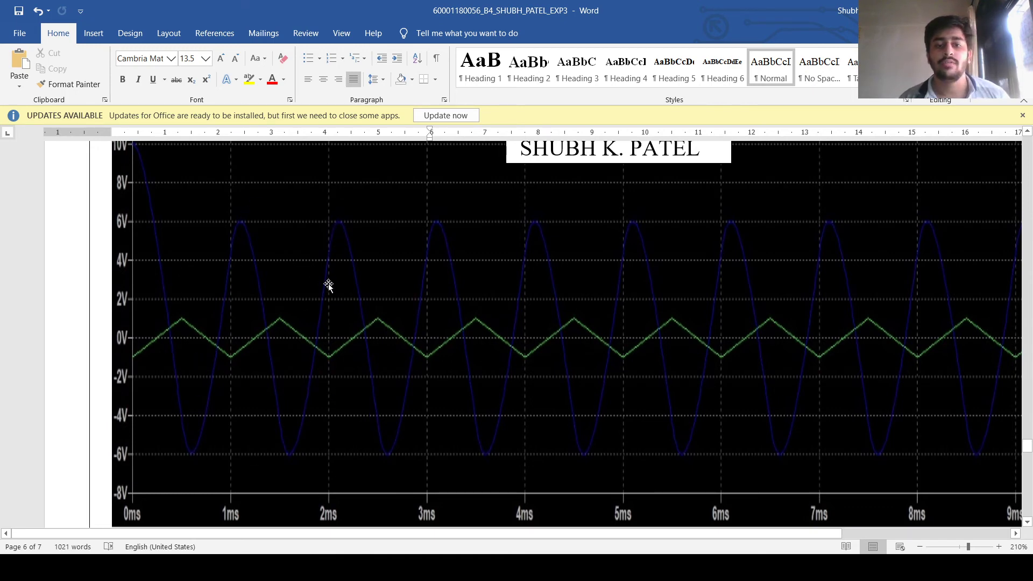
Step: Review the triangular-wave plot from its trace labels down to the time axis and the caption beneath it
{"action": "scroll", "coordinate": [445, 366], "scroll_direction": "up", "scroll_amount": 3}
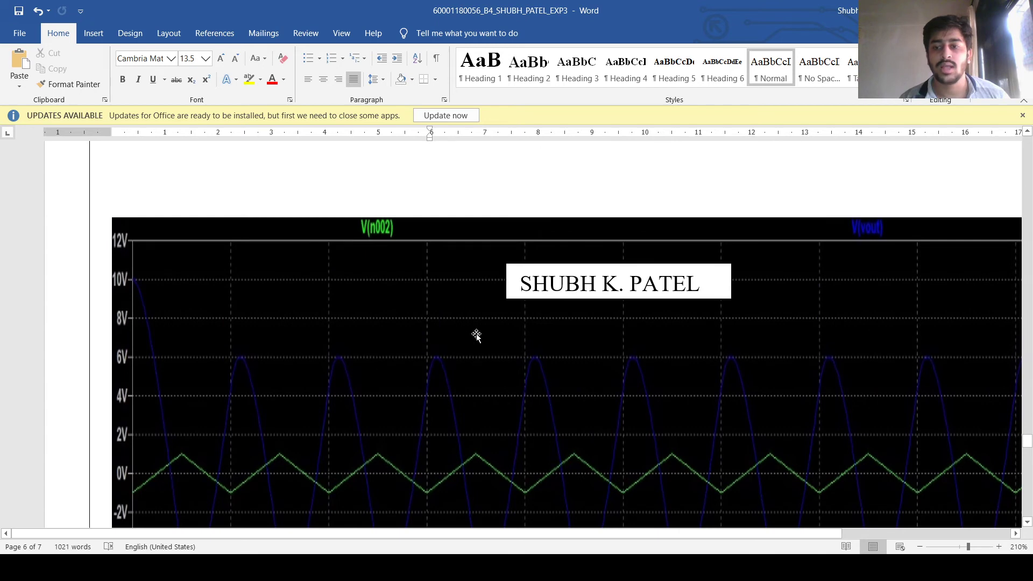
{"action": "scroll", "coordinate": [452, 335], "scroll_direction": "down", "scroll_amount": 2}
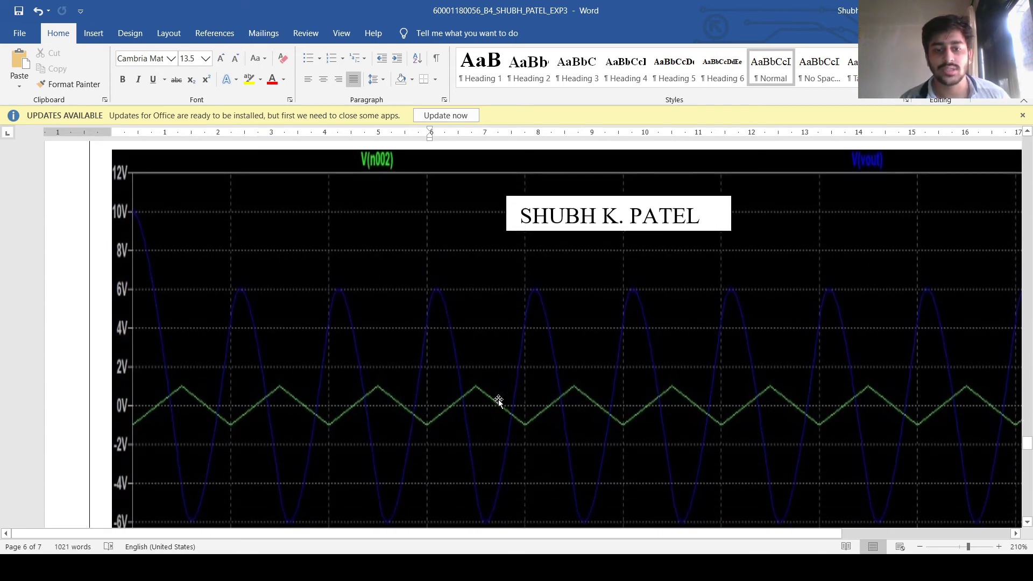
{"action": "scroll", "coordinate": [594, 350], "scroll_direction": "down", "scroll_amount": 5}
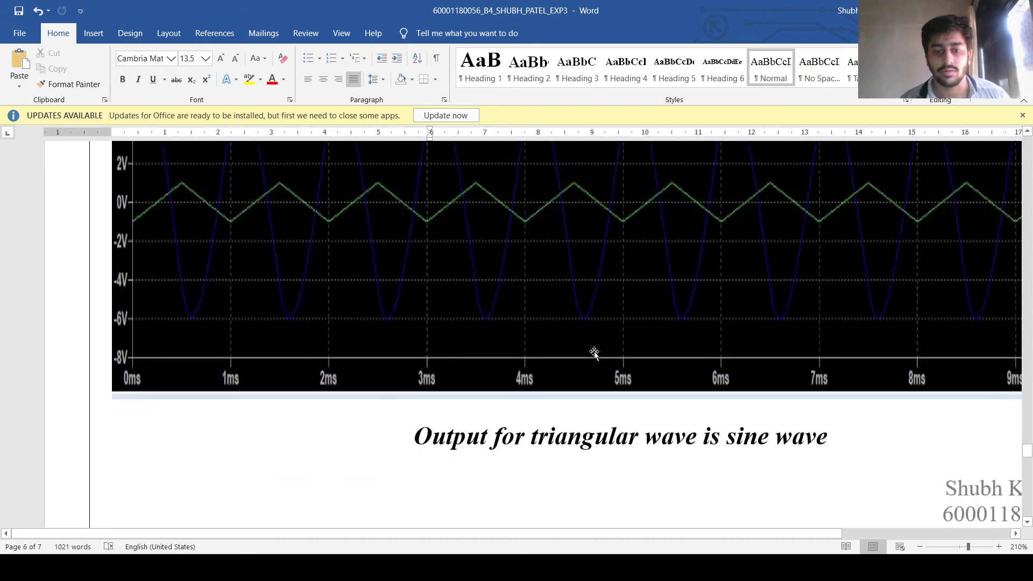
{"action": "scroll", "coordinate": [591, 352], "scroll_direction": "down", "scroll_amount": 5, "text": "ctrl"}
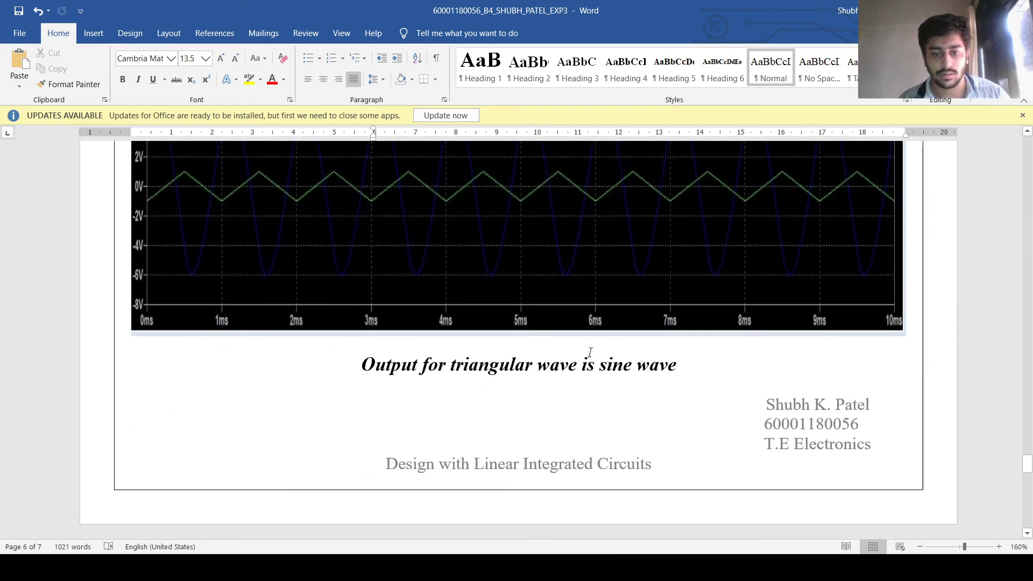
Step: Examine the report's Frequency and Phase Response plot of Vout from 1 Hz to 100 kHz
{"action": "scroll", "coordinate": [590, 353], "scroll_direction": "down", "scroll_amount": 12}
{"action": "scroll", "coordinate": [591, 353], "scroll_direction": "up", "scroll_amount": 1}
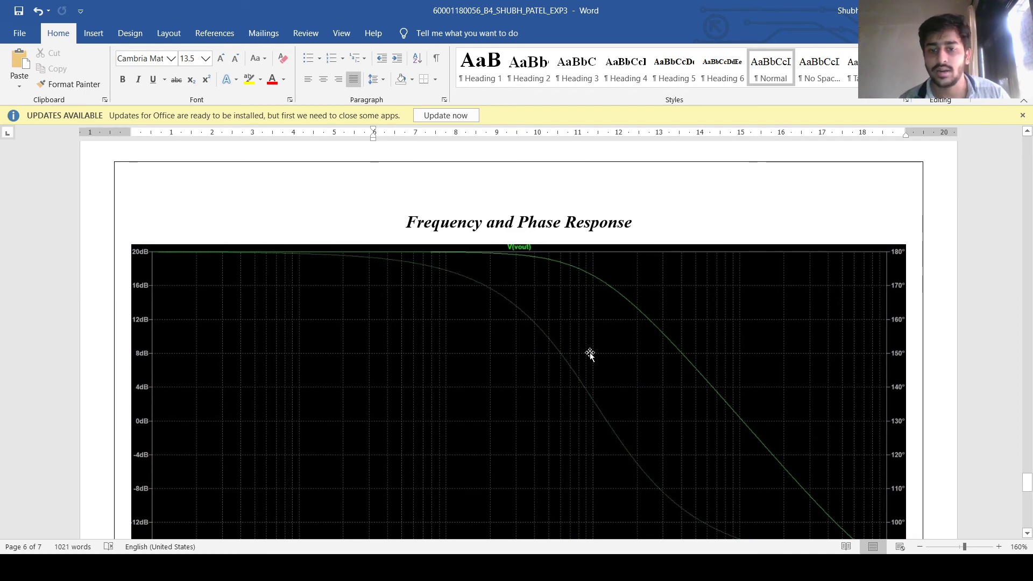
{"action": "scroll", "coordinate": [590, 353], "scroll_direction": "down", "scroll_amount": 4}
{"action": "scroll", "coordinate": [590, 353], "scroll_direction": "up", "scroll_amount": 2}
{"action": "scroll", "coordinate": [590, 353], "scroll_direction": "down", "scroll_amount": 2}
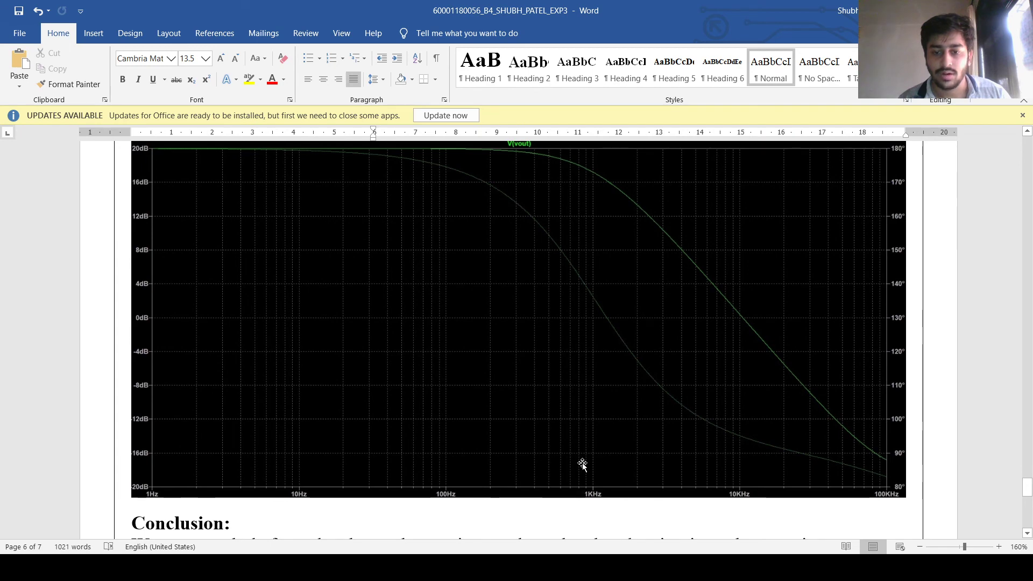
{"action": "scroll", "coordinate": [582, 452], "scroll_direction": "up", "scroll_amount": 2}
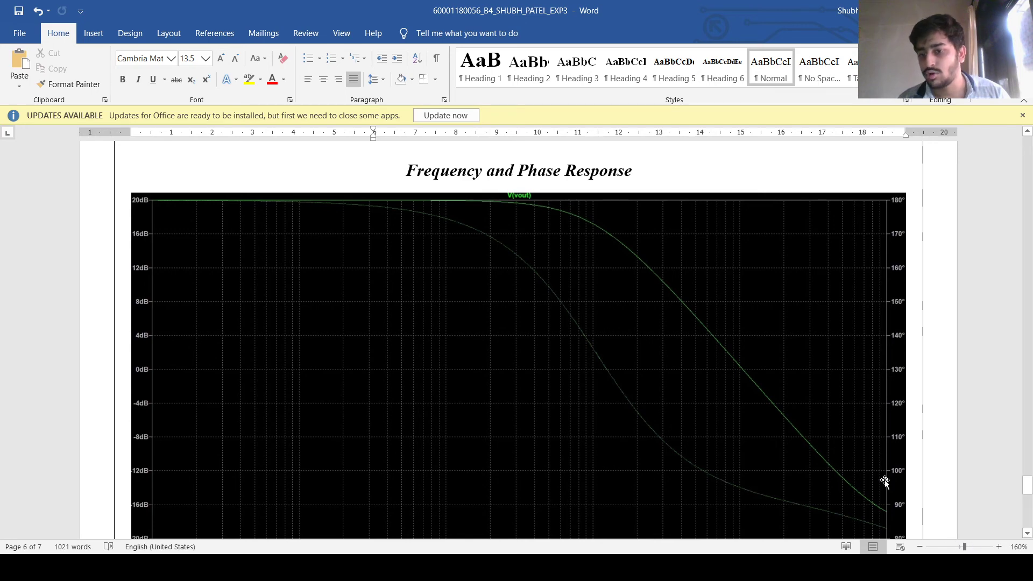
{"action": "scroll", "coordinate": [895, 462], "scroll_direction": "down", "scroll_amount": 2}
{"action": "scroll", "coordinate": [871, 462], "scroll_direction": "up", "scroll_amount": 2}
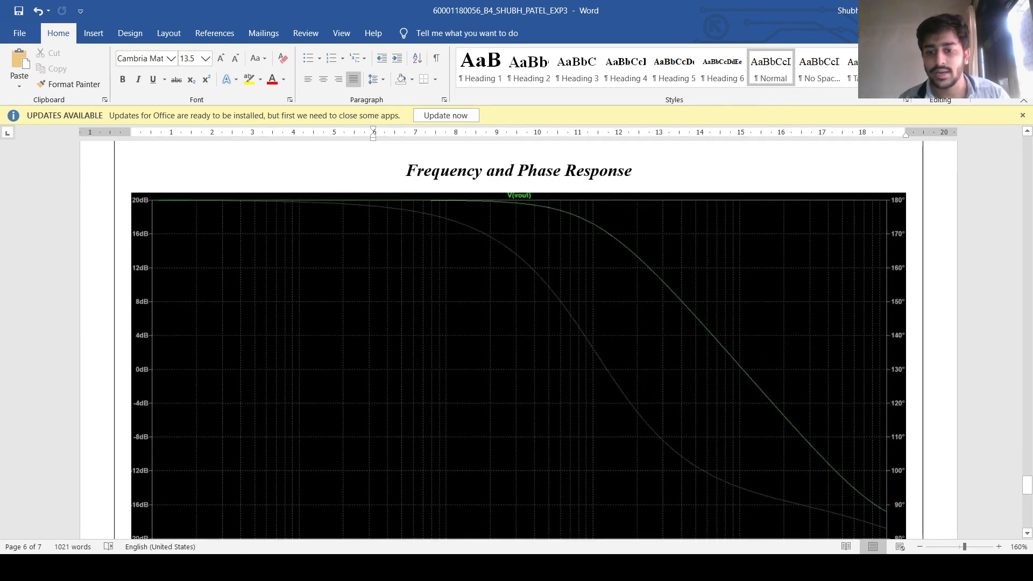
{"action": "scroll", "coordinate": [737, 499], "scroll_direction": "down", "scroll_amount": 1}
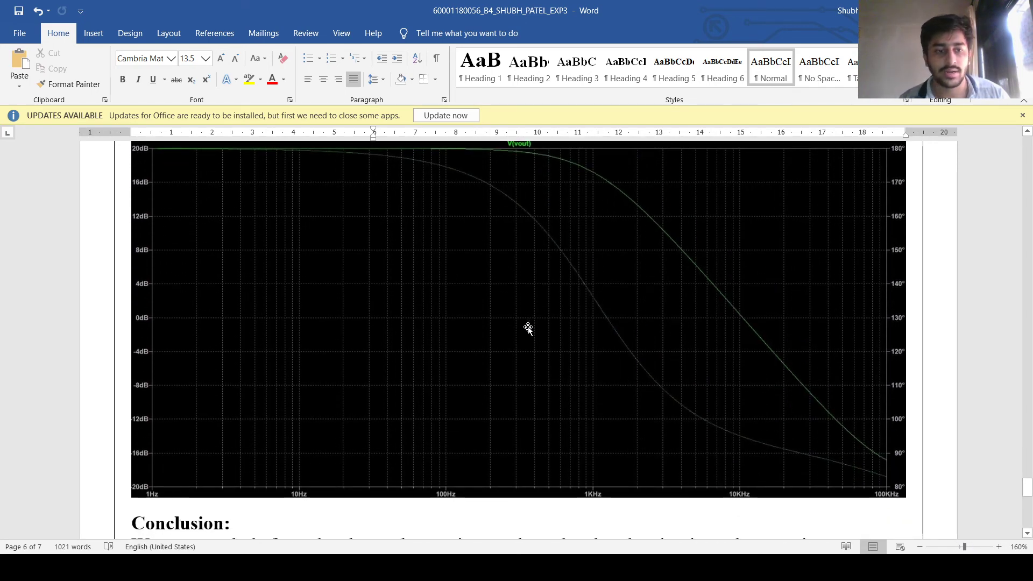
{"action": "scroll", "coordinate": [527, 322], "scroll_direction": "up", "scroll_amount": 1}
{"action": "scroll", "coordinate": [528, 315], "scroll_direction": "up", "scroll_amount": 4}
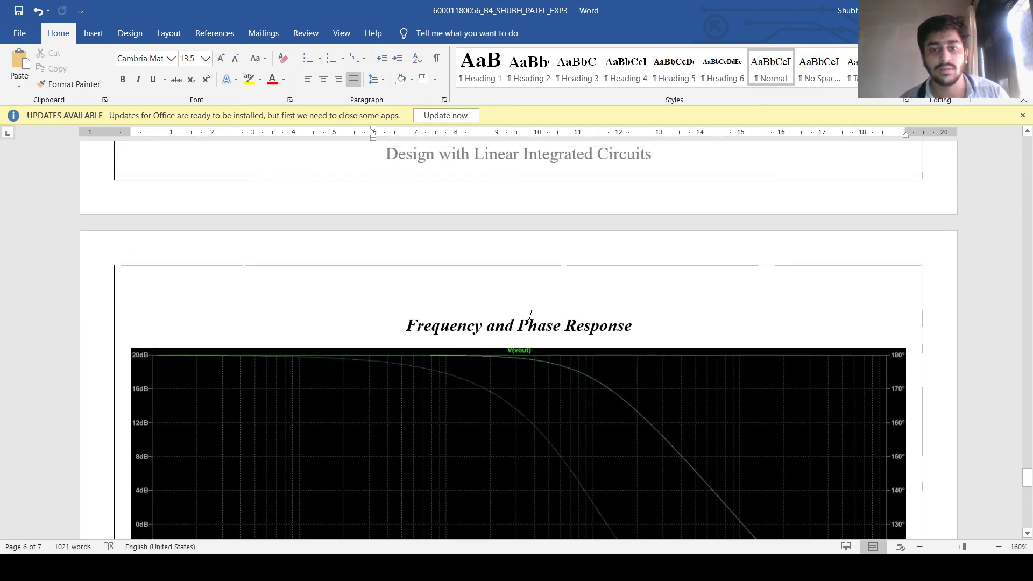
{"action": "scroll", "coordinate": [592, 325], "scroll_direction": "down", "scroll_amount": 7}
Step: Return to the Observation Table and examine its frequency, output voltage and gain readings, including alongside the output waveforms
{"action": "scroll", "coordinate": [597, 323], "scroll_direction": "up", "scroll_amount": 8}
{"action": "scroll", "coordinate": [601, 321], "scroll_direction": "up", "scroll_amount": 20}
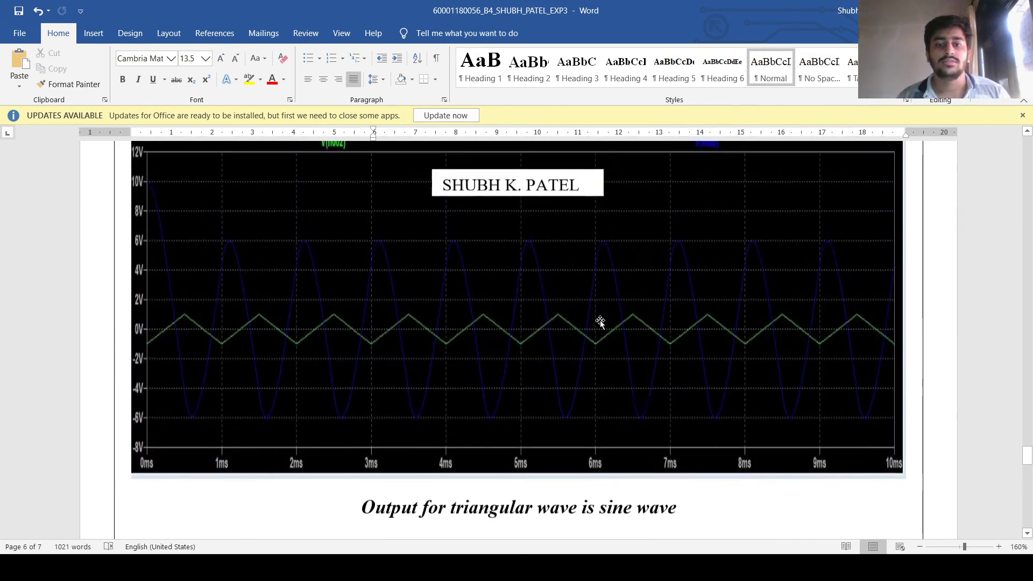
{"action": "scroll", "coordinate": [601, 320], "scroll_direction": "up", "scroll_amount": 9}
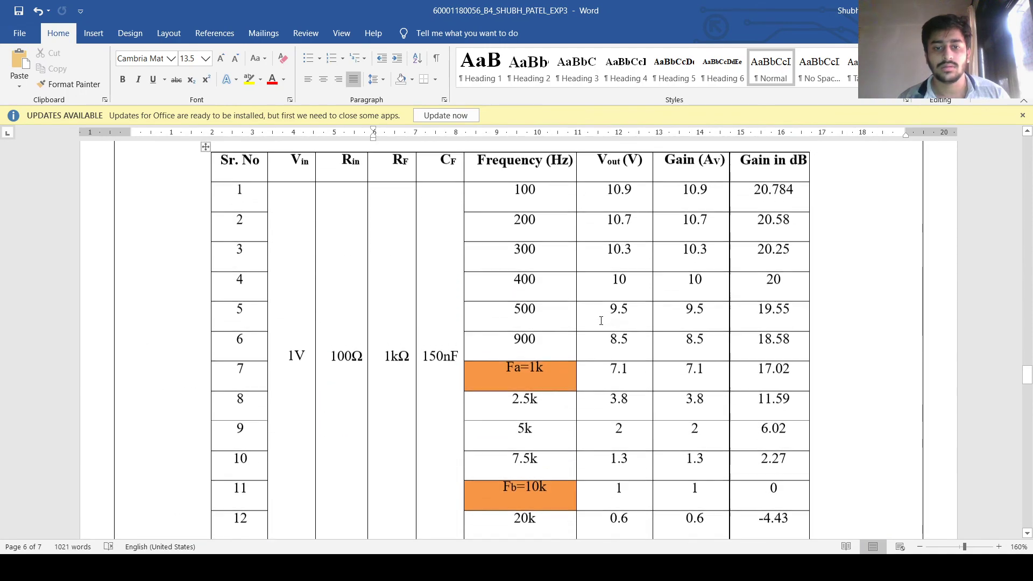
{"action": "scroll", "coordinate": [601, 321], "scroll_direction": "down", "scroll_amount": 1}
{"action": "scroll", "coordinate": [602, 321], "scroll_direction": "down", "scroll_amount": 2, "text": "ctrl"}
{"action": "scroll", "coordinate": [602, 321], "scroll_direction": "down", "scroll_amount": 2, "text": "ctrl"}
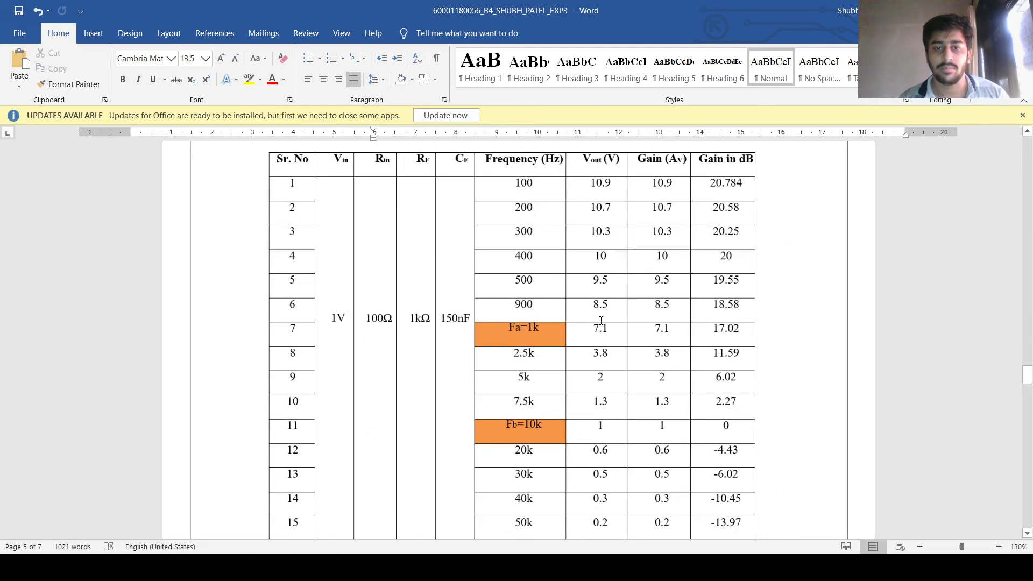
{"action": "scroll", "coordinate": [601, 321], "scroll_direction": "down", "scroll_amount": 5}
{"action": "scroll", "coordinate": [601, 321], "scroll_direction": "up", "scroll_amount": 2}
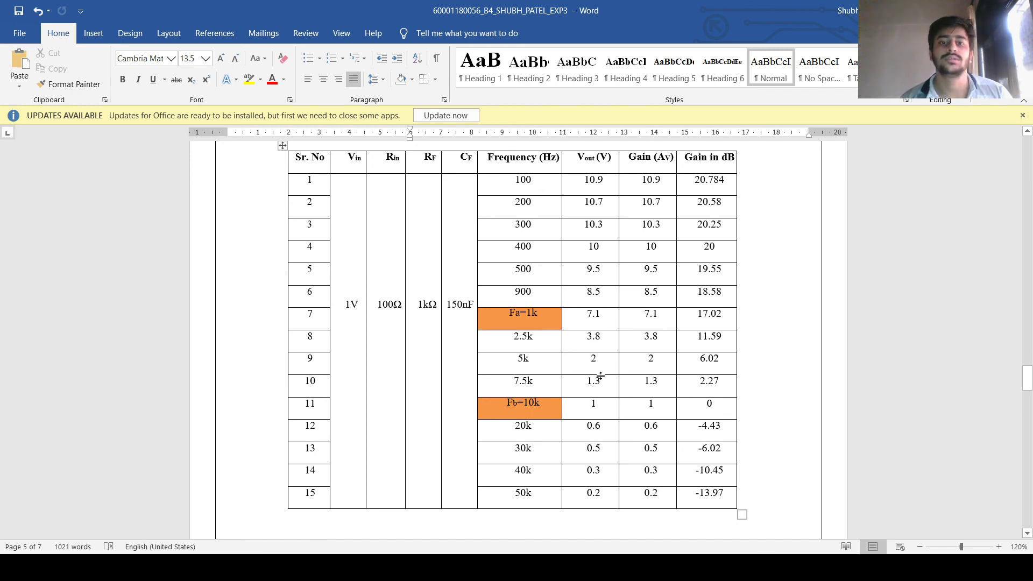
{"action": "scroll", "coordinate": [610, 297], "scroll_direction": "down", "scroll_amount": 4, "text": "ctrl"}
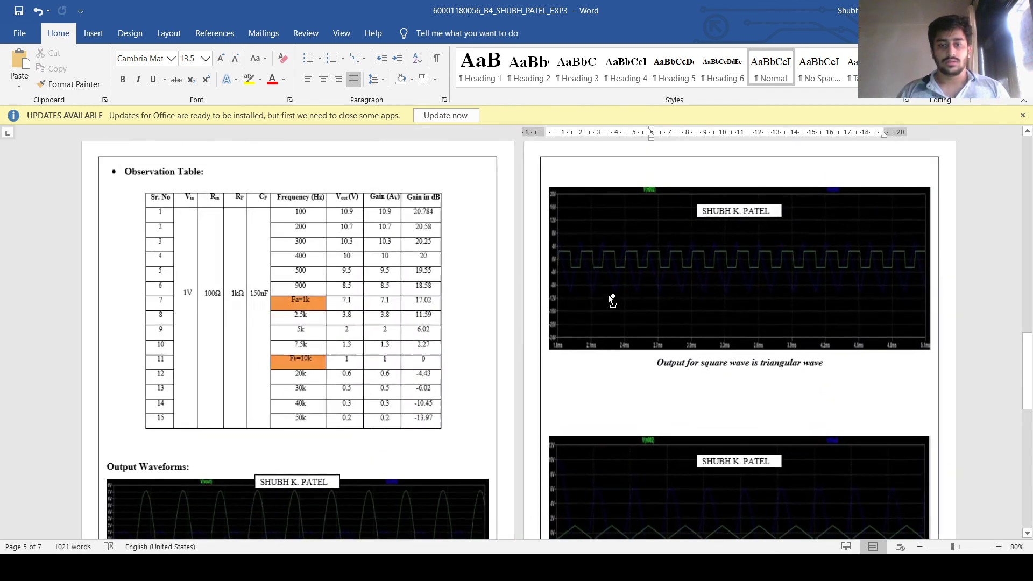
{"action": "scroll", "coordinate": [608, 303], "scroll_direction": "down", "scroll_amount": 2}
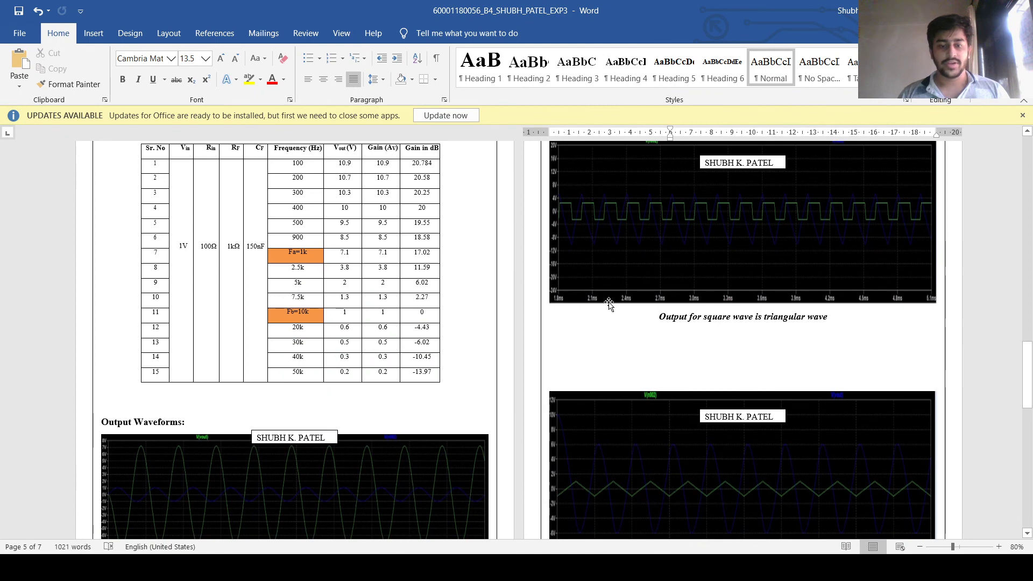